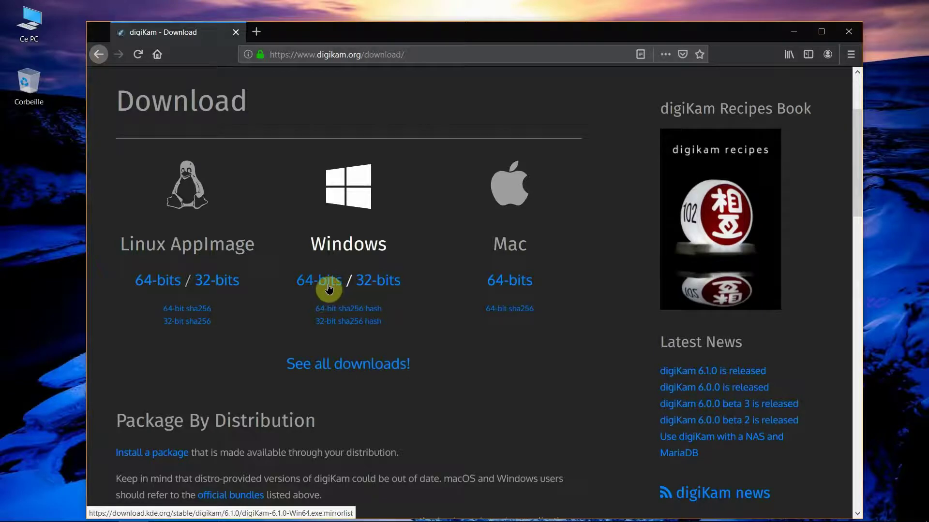
Step: Request the 64-bit Windows installer of digiKam 6.1.0 from the preferred mirror, cancel saving it and close the browser
{"action": "left_click", "coordinate": [330, 288]}
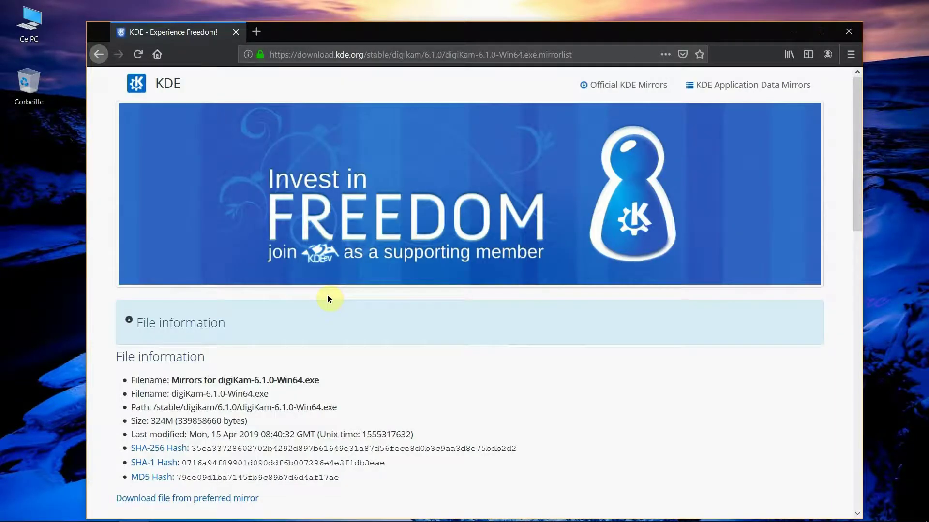
{"action": "scroll", "coordinate": [345, 354], "scroll_direction": "down", "scroll_amount": 1}
{"action": "scroll", "coordinate": [345, 351], "scroll_direction": "down", "scroll_amount": 6}
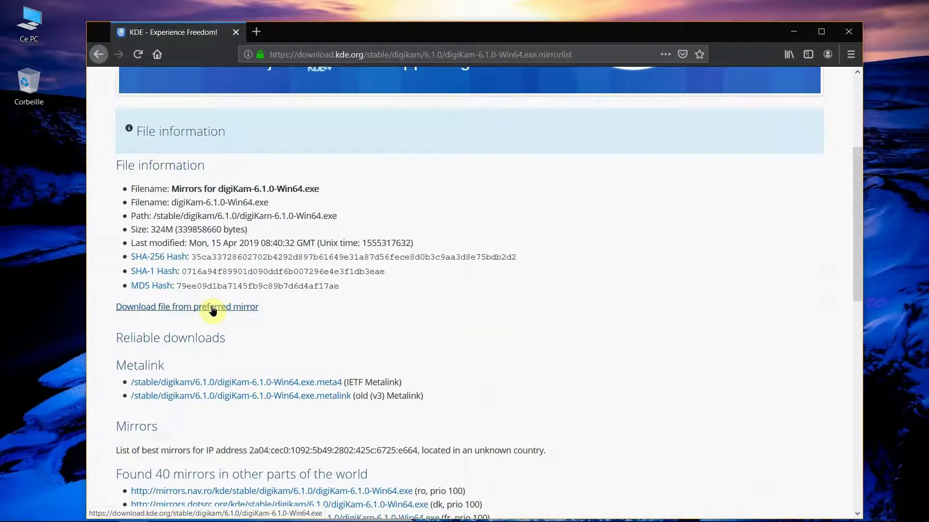
{"action": "left_click", "coordinate": [201, 308]}
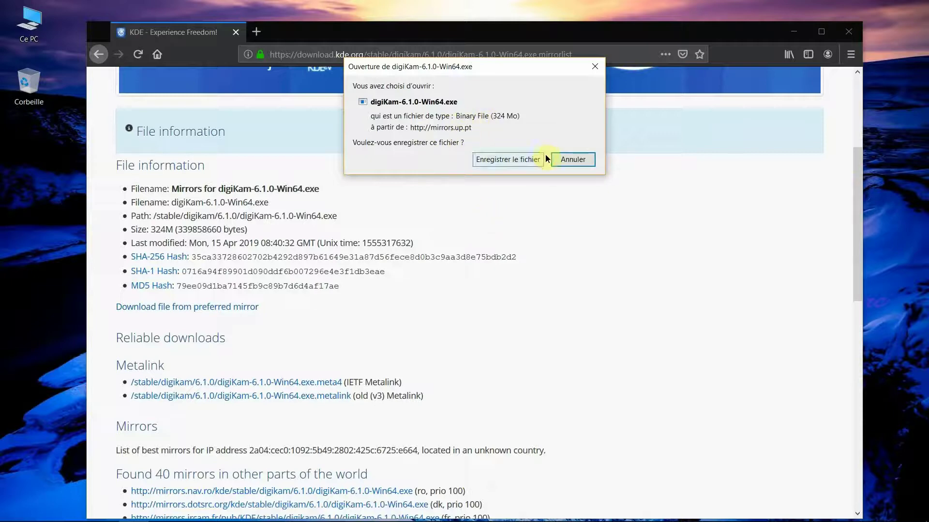
{"action": "left_click", "coordinate": [573, 160]}
{"action": "left_click", "coordinate": [848, 31]}
Step: Launch the installer digiKam-6.1.0-Win64.exe from the Téléchargements folder in File Explorer
{"action": "left_click", "coordinate": [116, 511]}
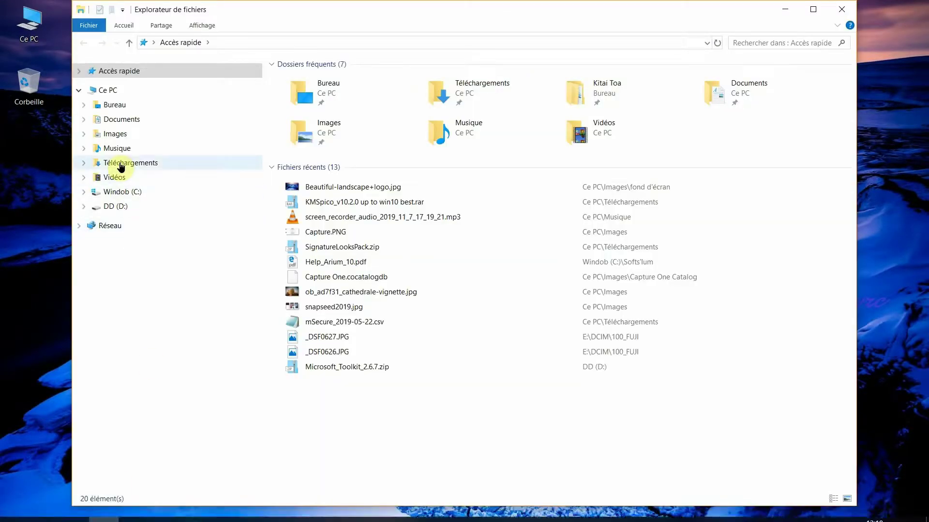
{"action": "left_click", "coordinate": [121, 165]}
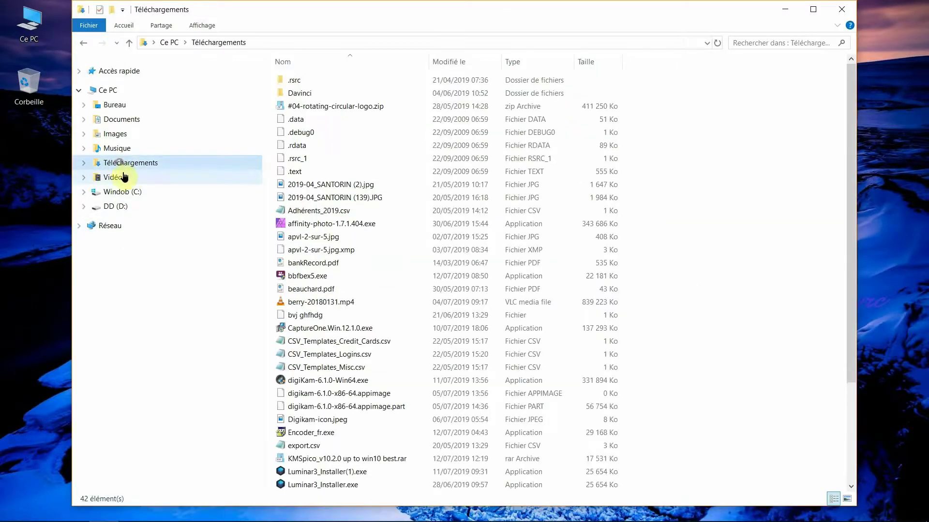
{"action": "left_click", "coordinate": [306, 382]}
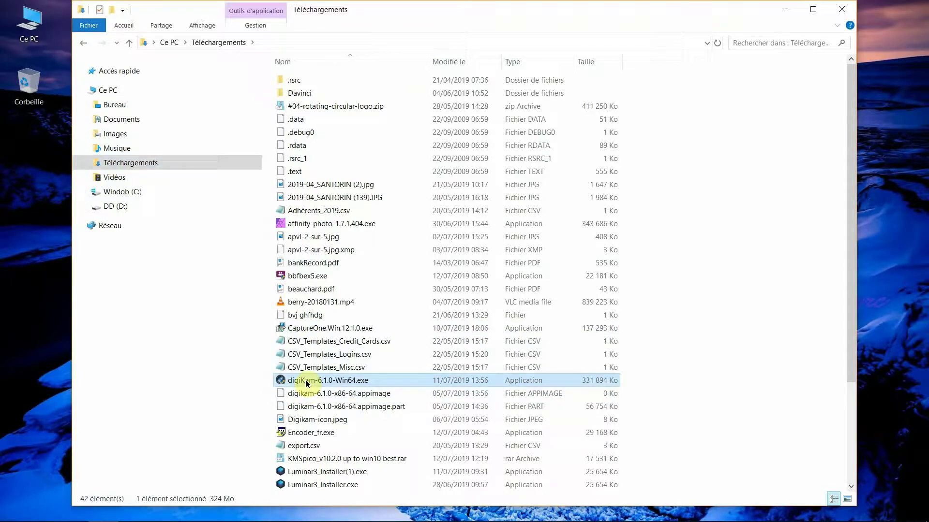
{"action": "double_click", "coordinate": [305, 382]}
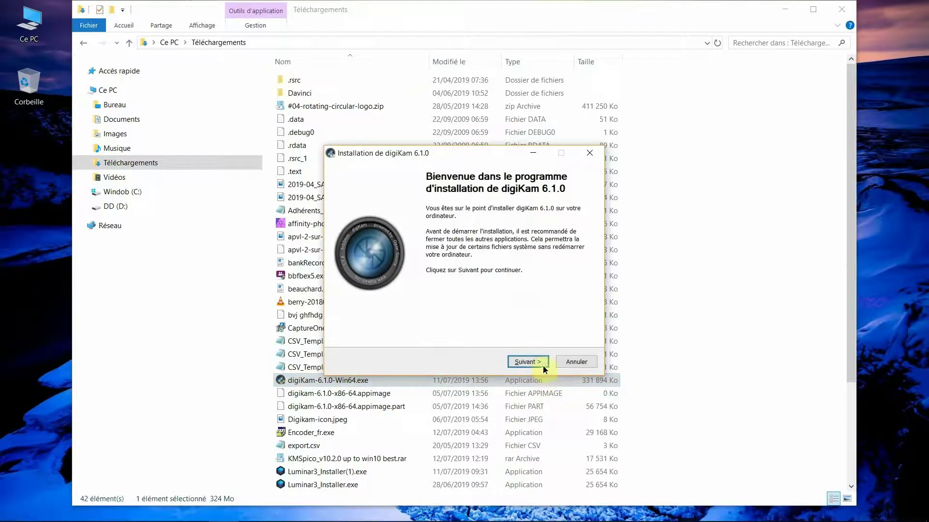
Step: Install digiKam 6.1.0 in C:\Program Files\digiKam with Start menu folder digiKam 6.1.0, and close the installer and release notes
{"action": "left_click", "coordinate": [528, 365]}
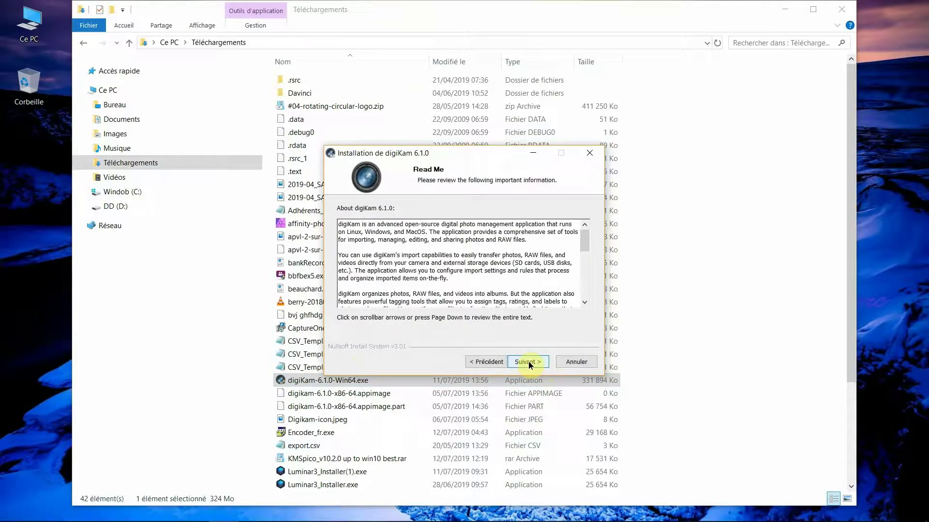
{"action": "left_click", "coordinate": [529, 364]}
{"action": "left_click", "coordinate": [529, 362]}
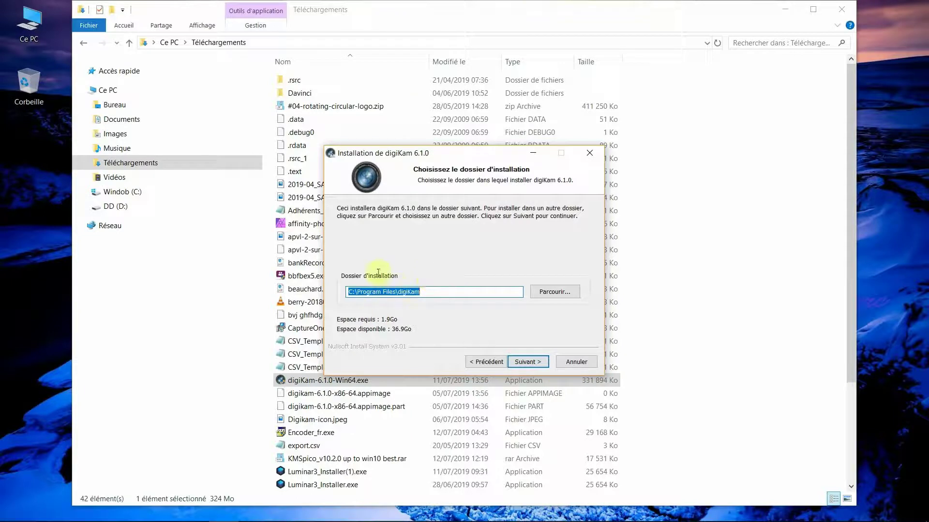
{"action": "left_click", "coordinate": [527, 363]}
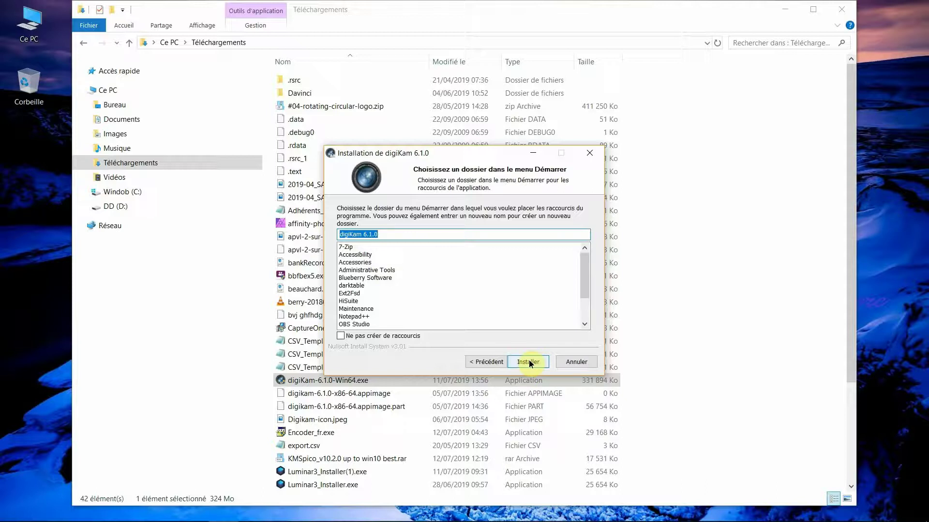
{"action": "left_click", "coordinate": [529, 361]}
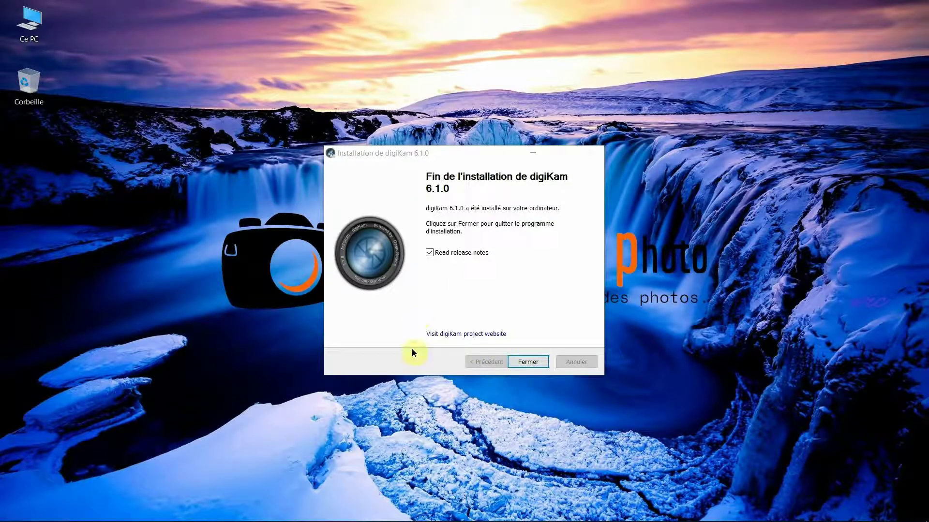
{"action": "left_click", "coordinate": [532, 362]}
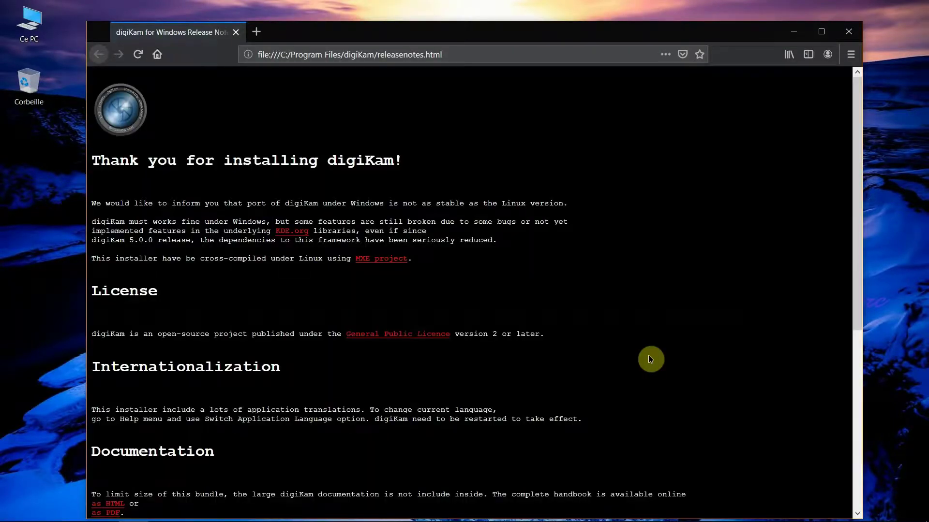
{"action": "left_click", "coordinate": [849, 32]}
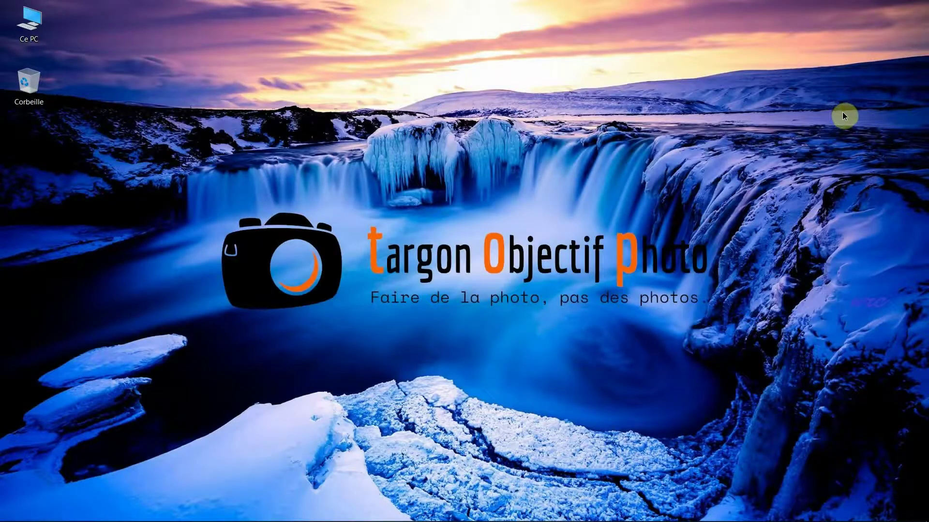
Step: Launch the newly installed digiKam from the recently added applications
{"action": "mouse_move", "coordinate": [179, 520]}
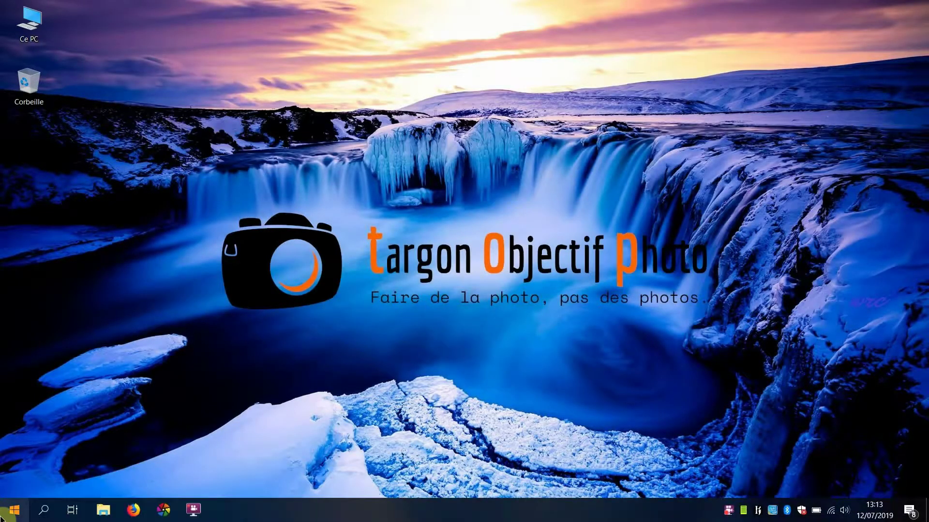
{"action": "left_click", "coordinate": [20, 518]}
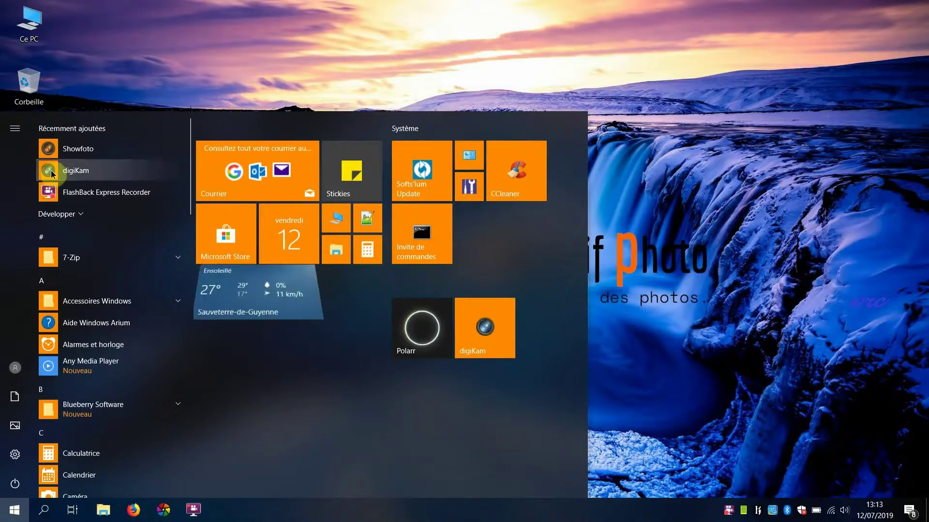
{"action": "left_click", "coordinate": [81, 172]}
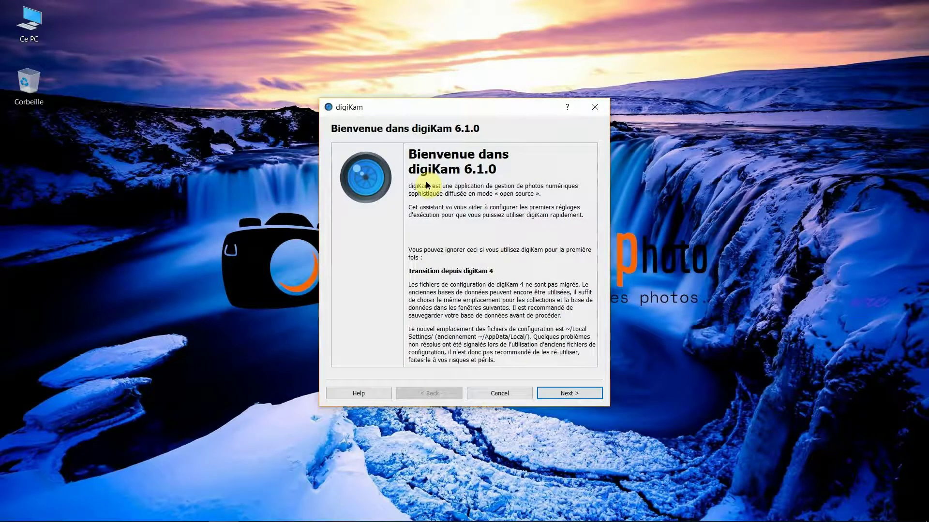
Step: Go past the welcome page and set the image storage location to D:\Images\PHOTOS
{"action": "left_click", "coordinate": [562, 393]}
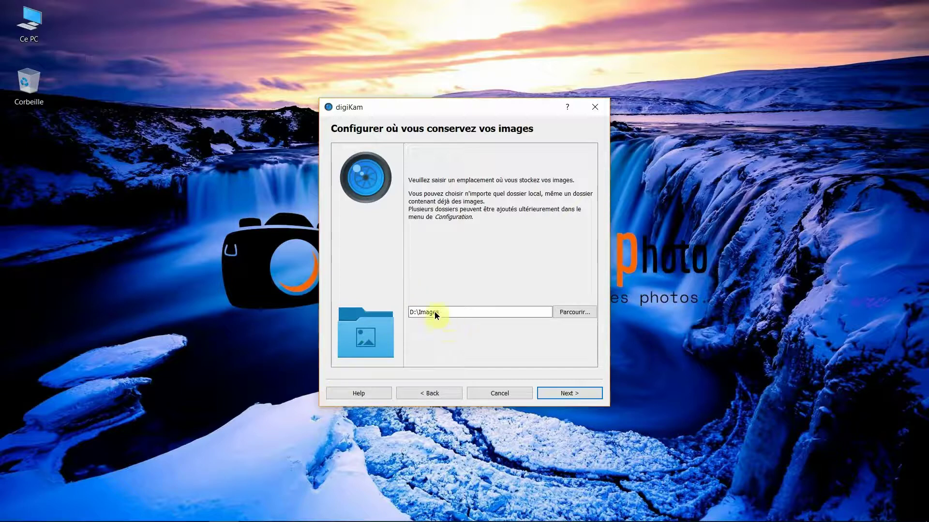
{"action": "left_click", "coordinate": [575, 312]}
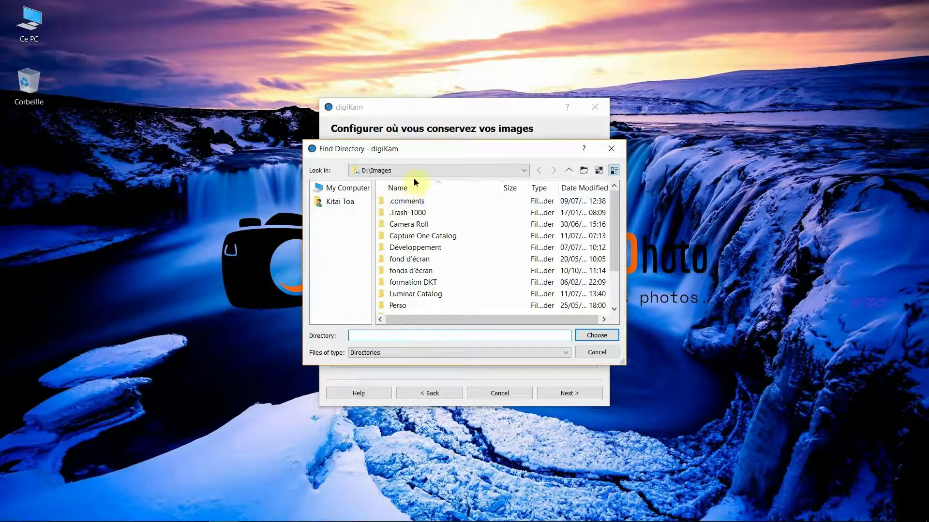
{"action": "scroll", "coordinate": [453, 281], "scroll_direction": "down", "scroll_amount": 2}
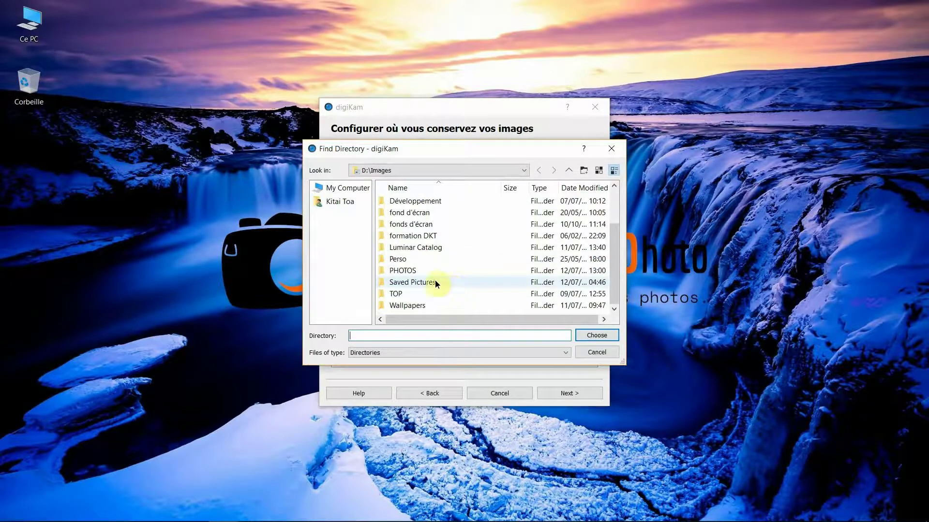
{"action": "left_click", "coordinate": [422, 270]}
{"action": "left_click", "coordinate": [598, 335]}
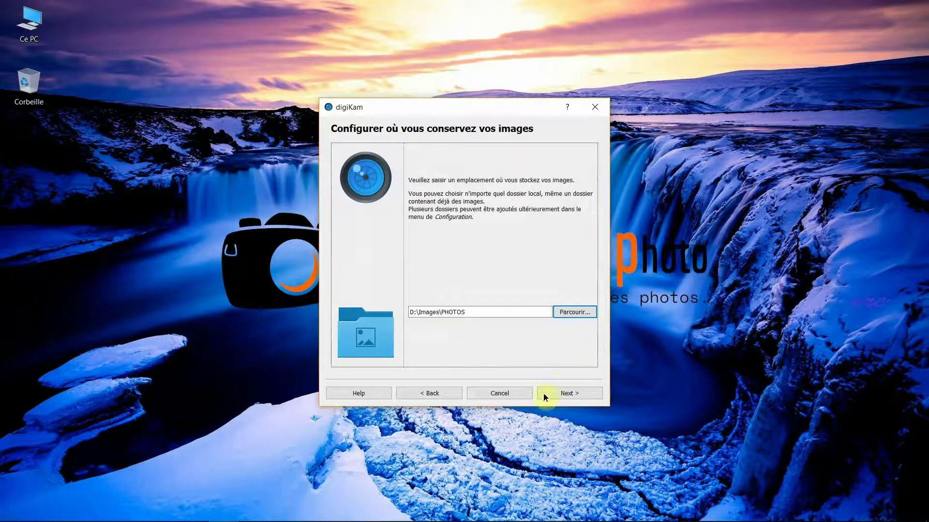
{"action": "left_click", "coordinate": [563, 393]}
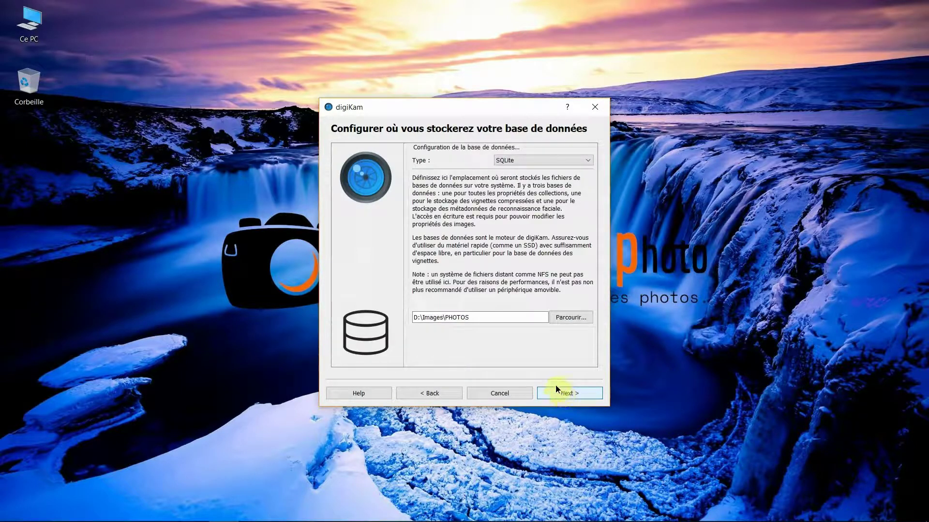
Step: Create a folder named Digikam in D:\Images and use it as the location of the SQLite database
{"action": "left_click", "coordinate": [496, 319]}
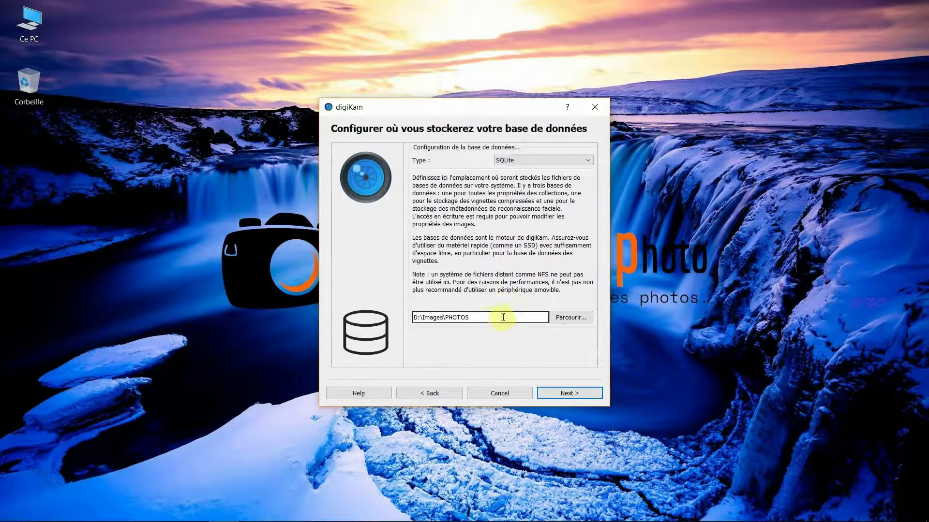
{"action": "left_click", "coordinate": [568, 317]}
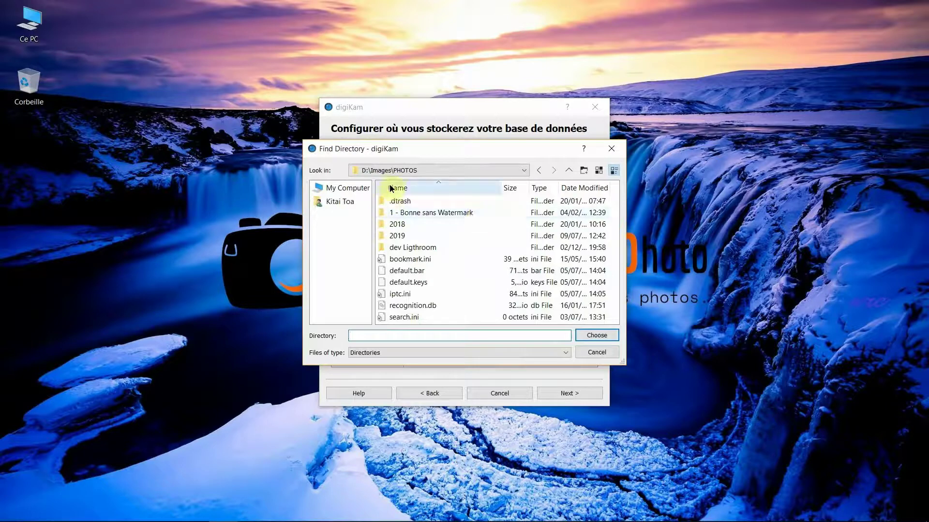
{"action": "left_click", "coordinate": [381, 170]}
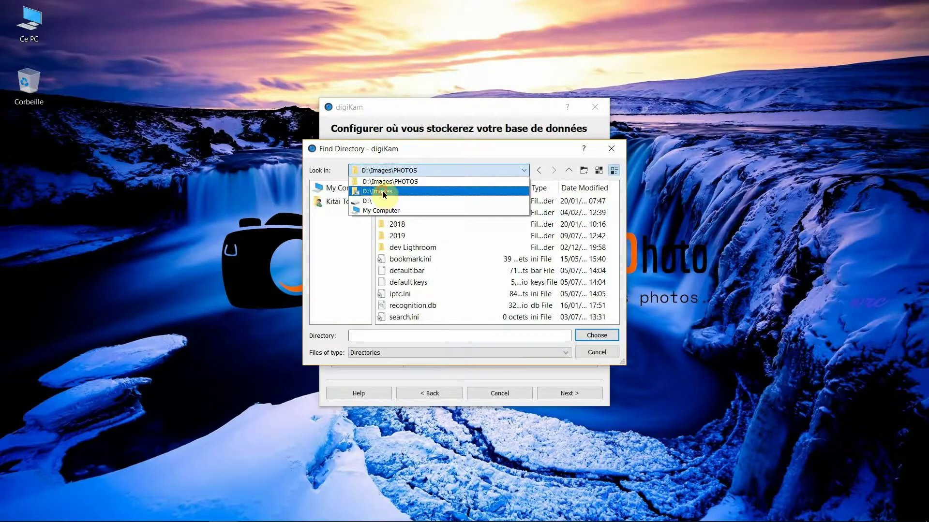
{"action": "left_click", "coordinate": [382, 191]}
{"action": "left_click", "coordinate": [582, 170]}
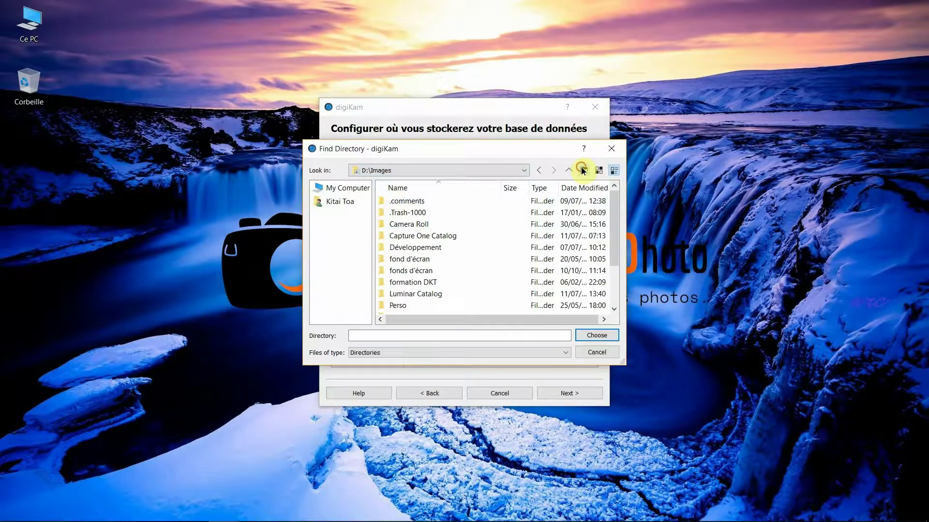
{"action": "type", "text": "D"}
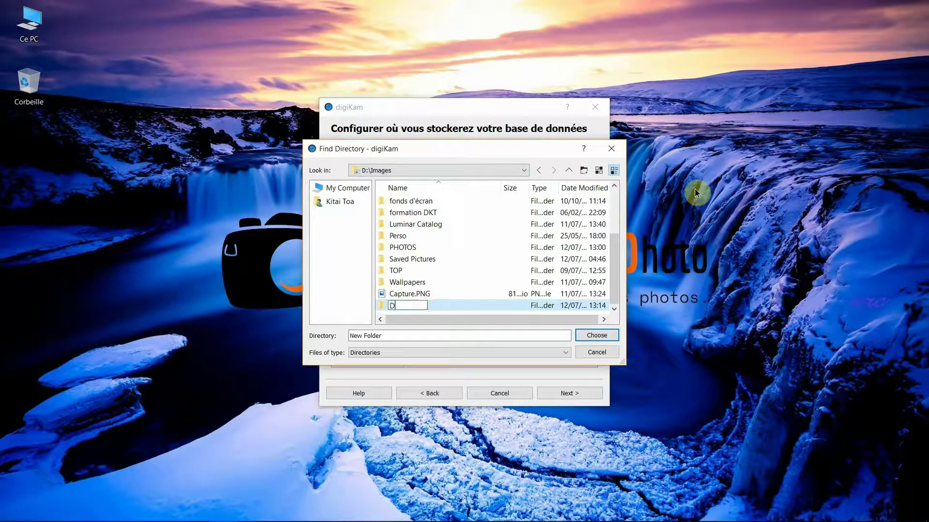
{"action": "type", "text": "igikam"}
{"action": "left_click", "coordinate": [597, 336]}
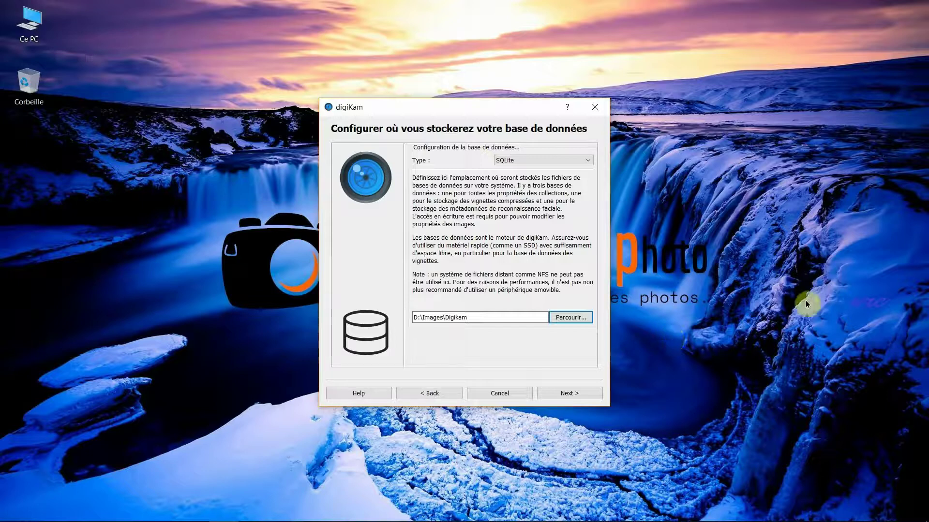
{"action": "left_click", "coordinate": [574, 391]}
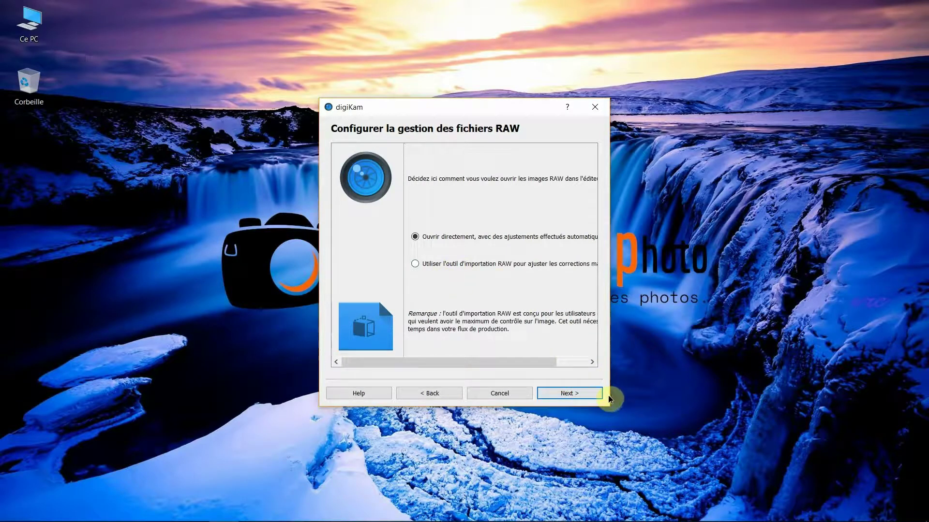
Step: Widen the setup wizard and choose to open RAW files with the RAW import tool for manual corrections
{"action": "left_click_drag", "start_coordinate": [609, 397], "coordinate": [808, 369]}
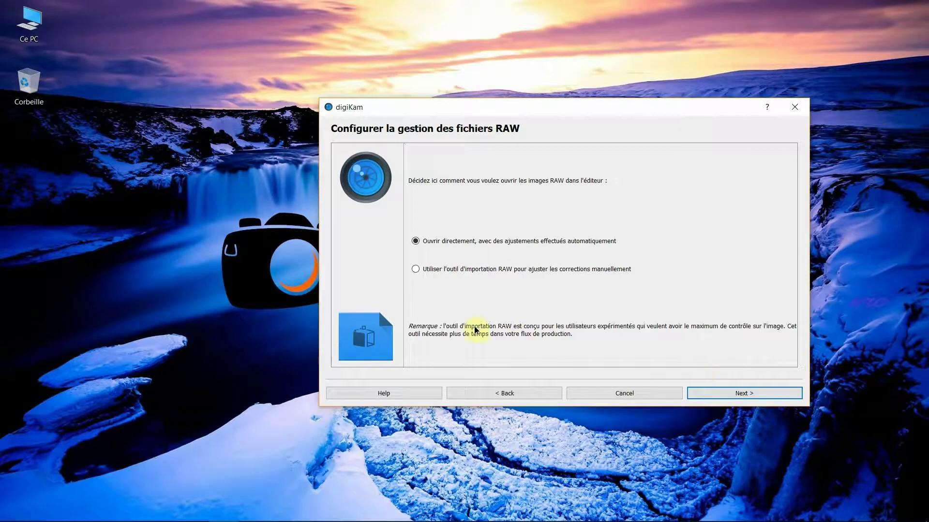
{"action": "left_click", "coordinate": [414, 269]}
{"action": "left_click", "coordinate": [717, 393]}
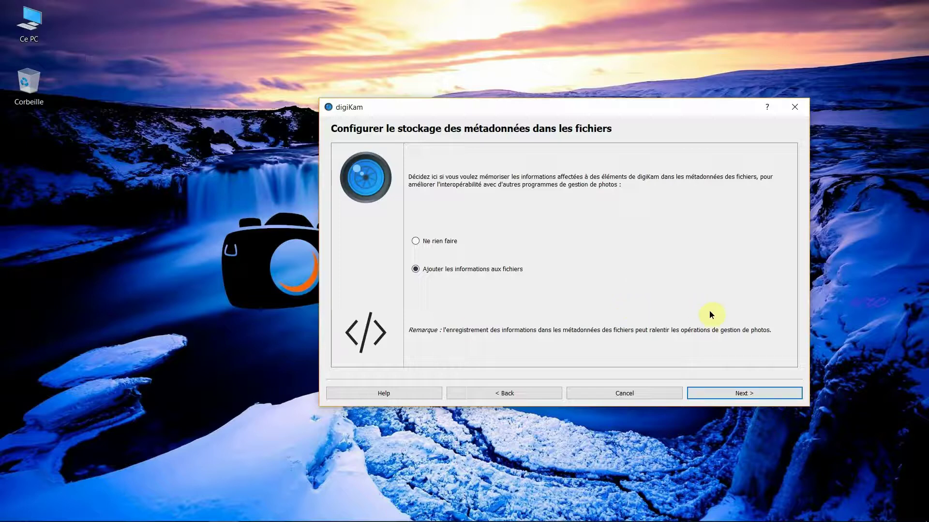
Step: Accept adding metadata to files, reduced-size previews, opening images as previews and no tooltips, and finish the setup wizard
{"action": "left_click", "coordinate": [738, 396]}
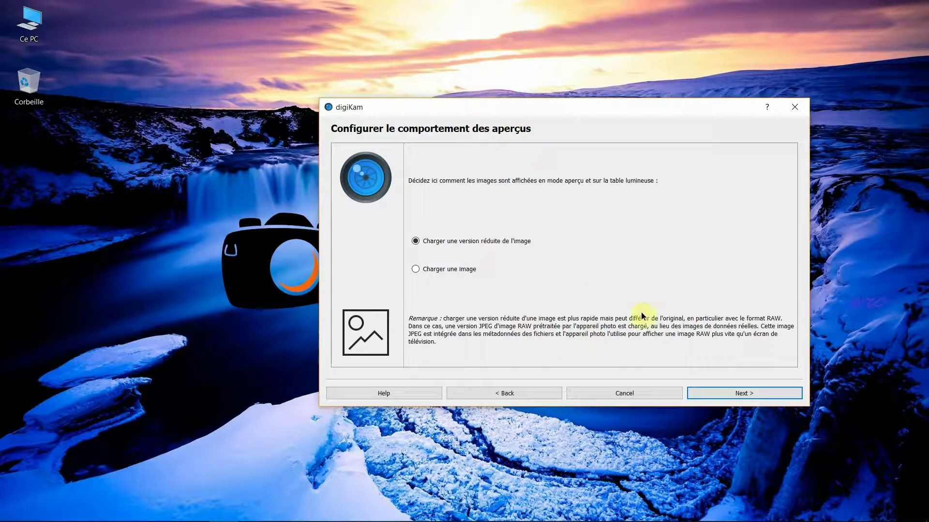
{"action": "left_click", "coordinate": [756, 392]}
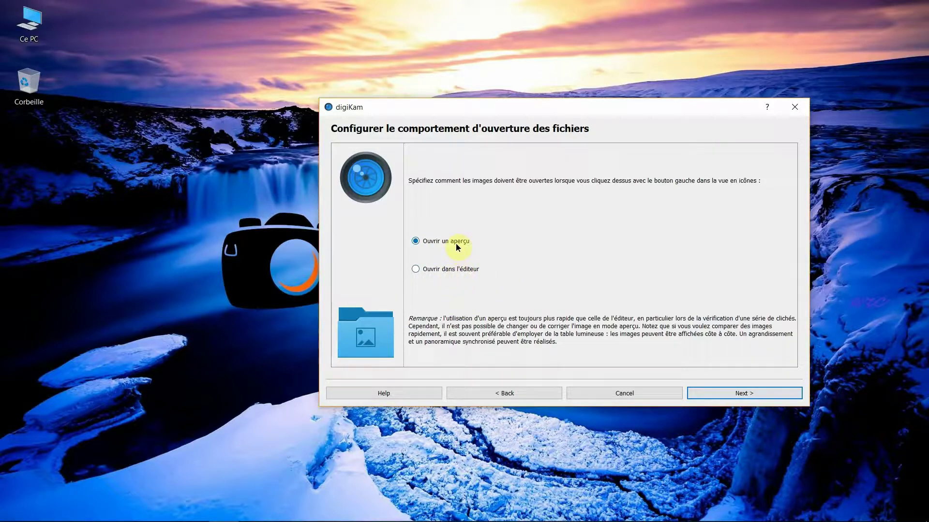
{"action": "left_click", "coordinate": [743, 393]}
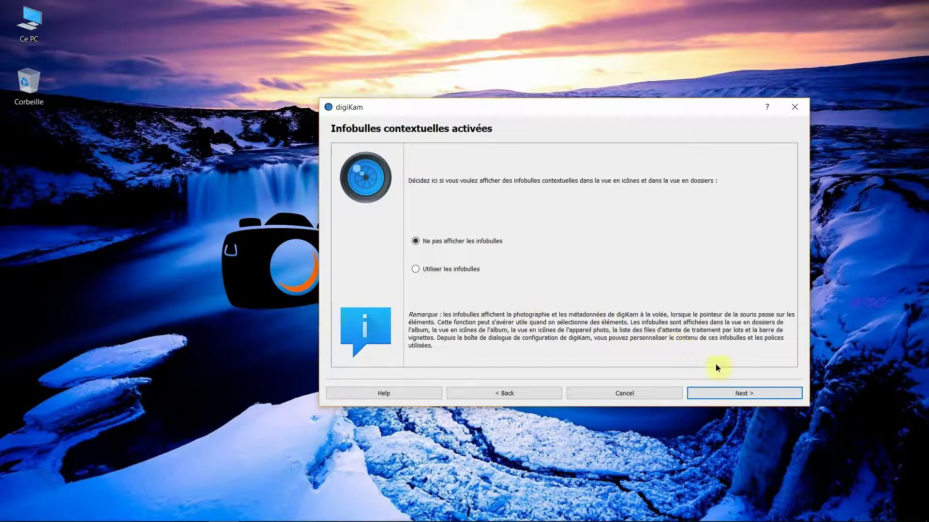
{"action": "left_click", "coordinate": [739, 391]}
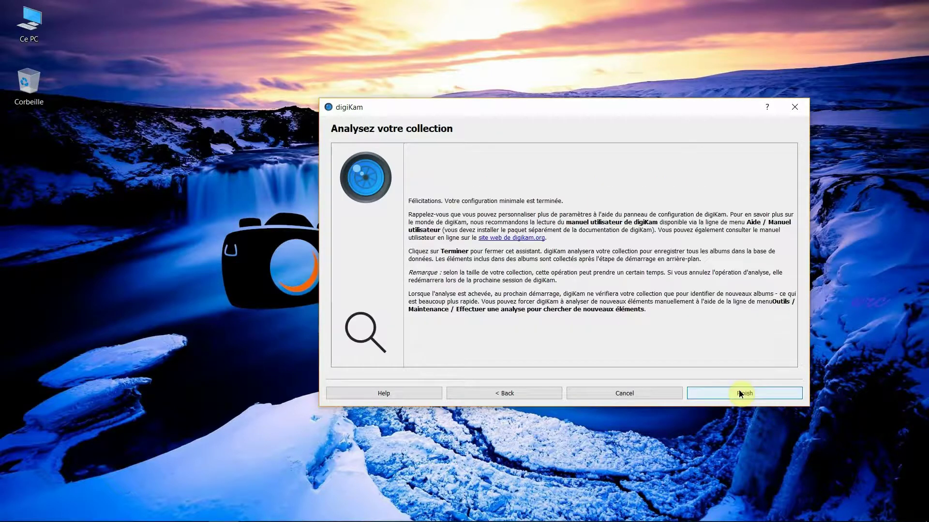
{"action": "left_click", "coordinate": [732, 394]}
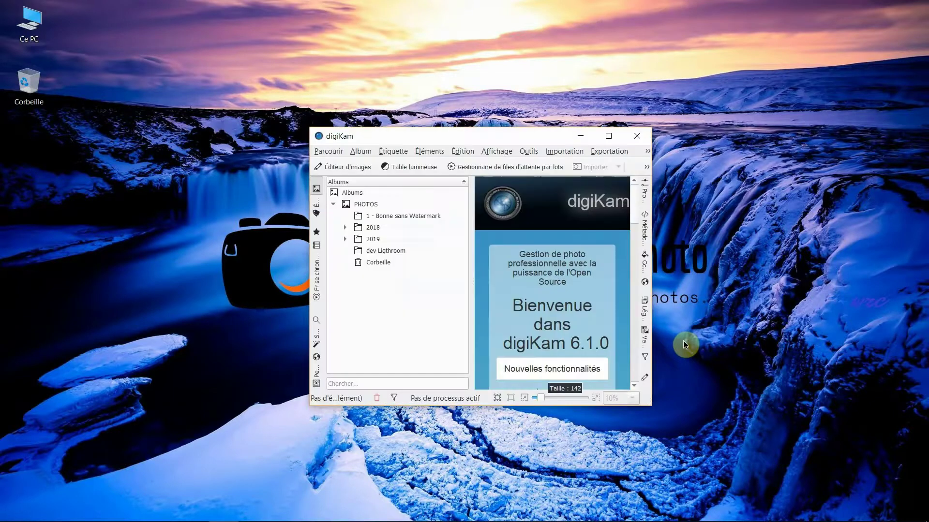
Step: Maximize the main window and display the 2019-02_Petites filles album inside the 2019 folder
{"action": "left_click_drag", "start_coordinate": [448, 137], "coordinate": [361, 63]}
{"action": "left_click", "coordinate": [521, 64]}
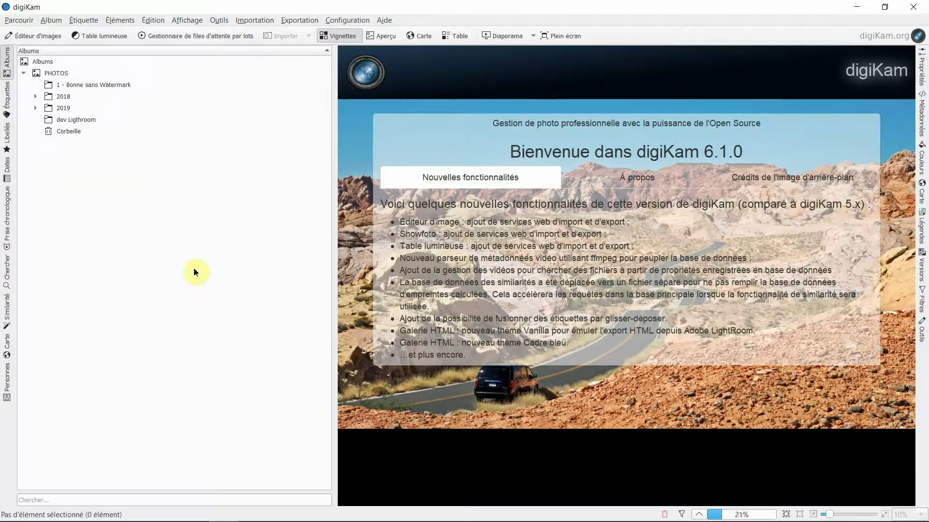
{"action": "double_click", "coordinate": [53, 107]}
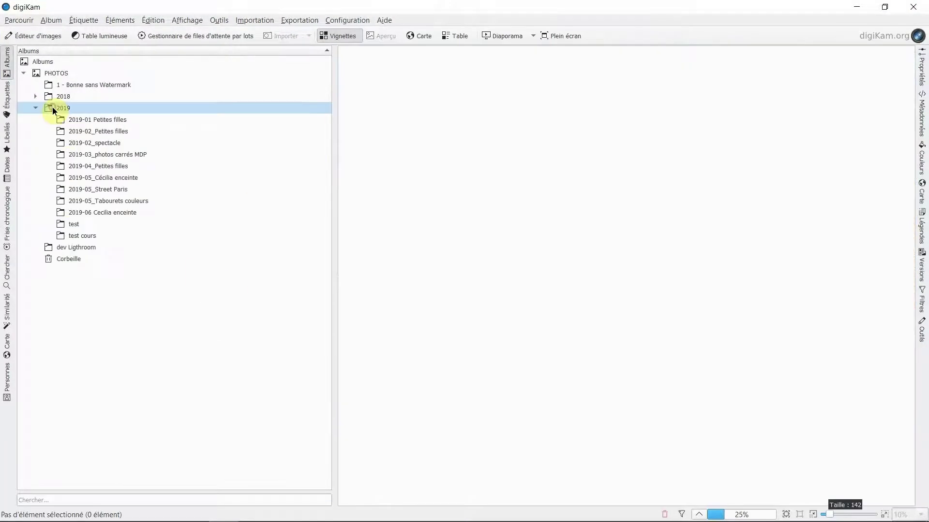
{"action": "left_click", "coordinate": [70, 131]}
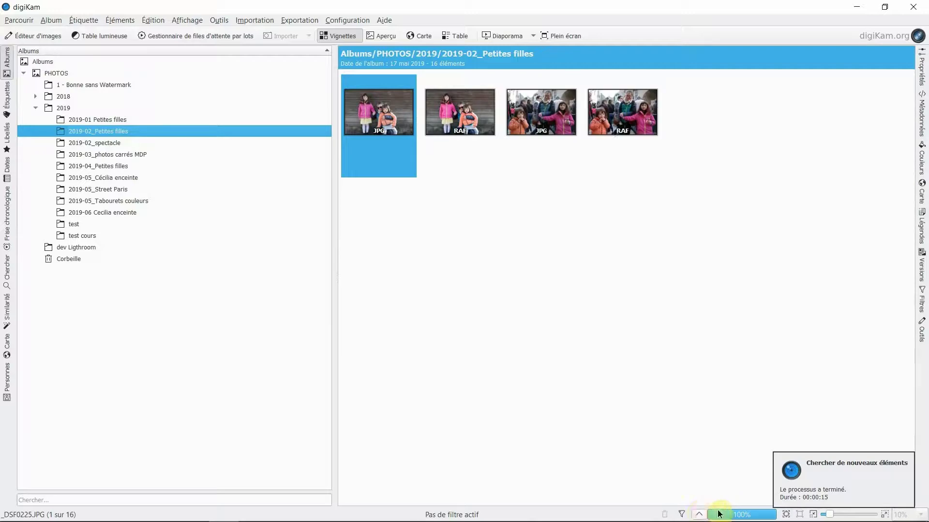
Step: Browse the 1 - Bonne sans Watermark album and several 2018 albums, expanding 2018-08_Vacances and ending on 2018-08_Biarritz
{"action": "left_click", "coordinate": [87, 85]}
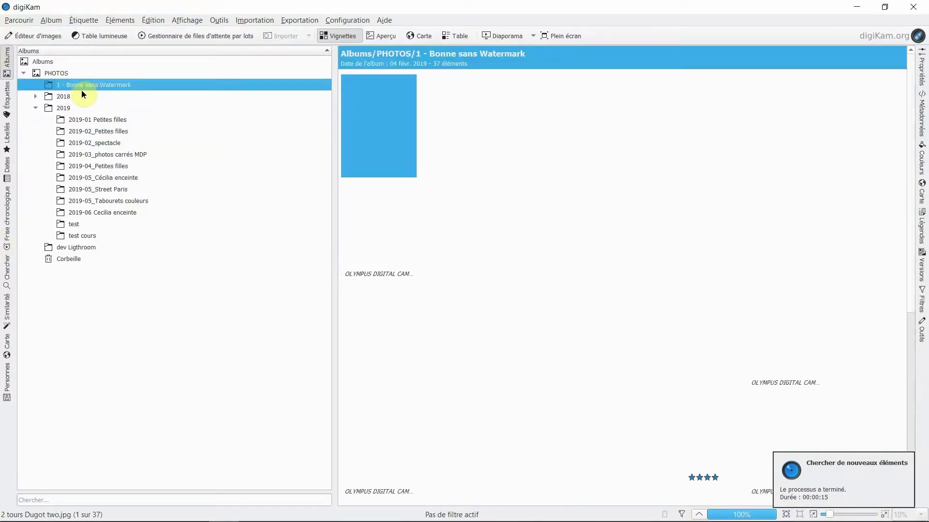
{"action": "double_click", "coordinate": [57, 96]}
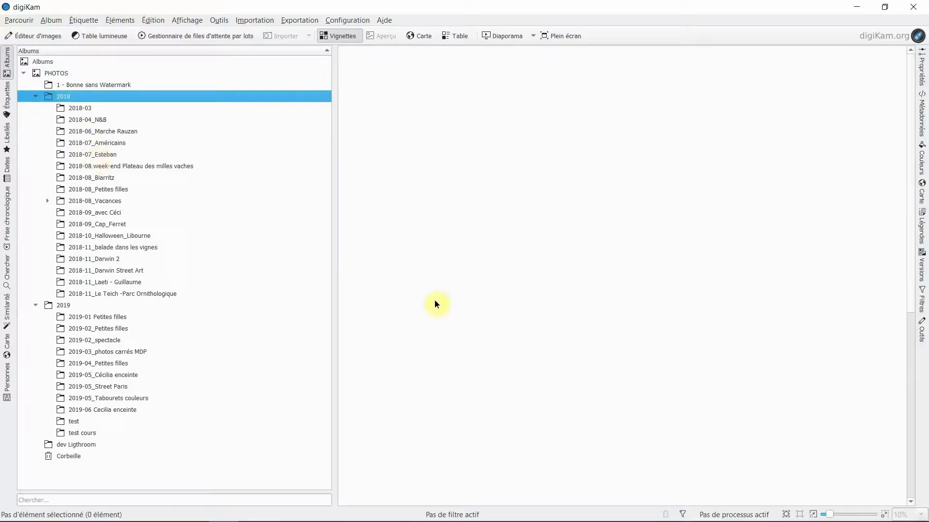
{"action": "left_click", "coordinate": [66, 108]}
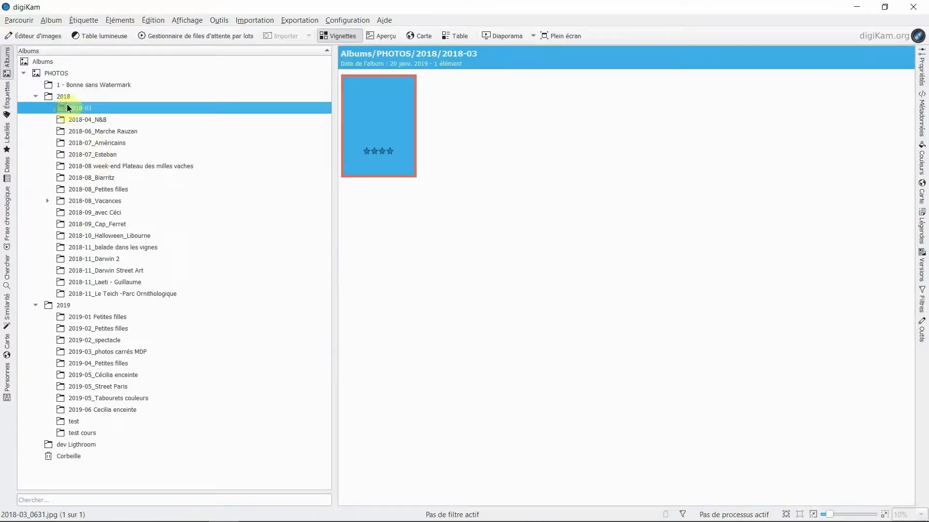
{"action": "left_click", "coordinate": [117, 155]}
{"action": "double_click", "coordinate": [117, 200]}
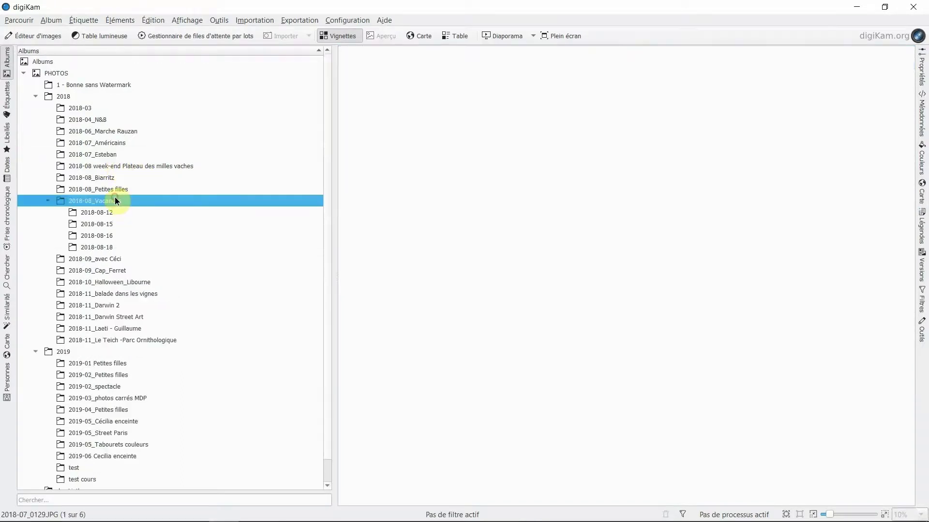
{"action": "left_click", "coordinate": [108, 177]}
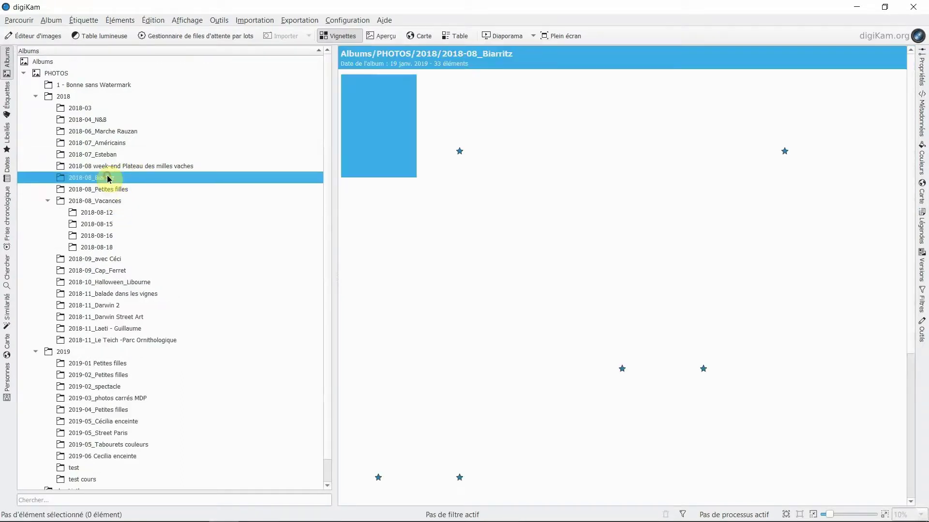